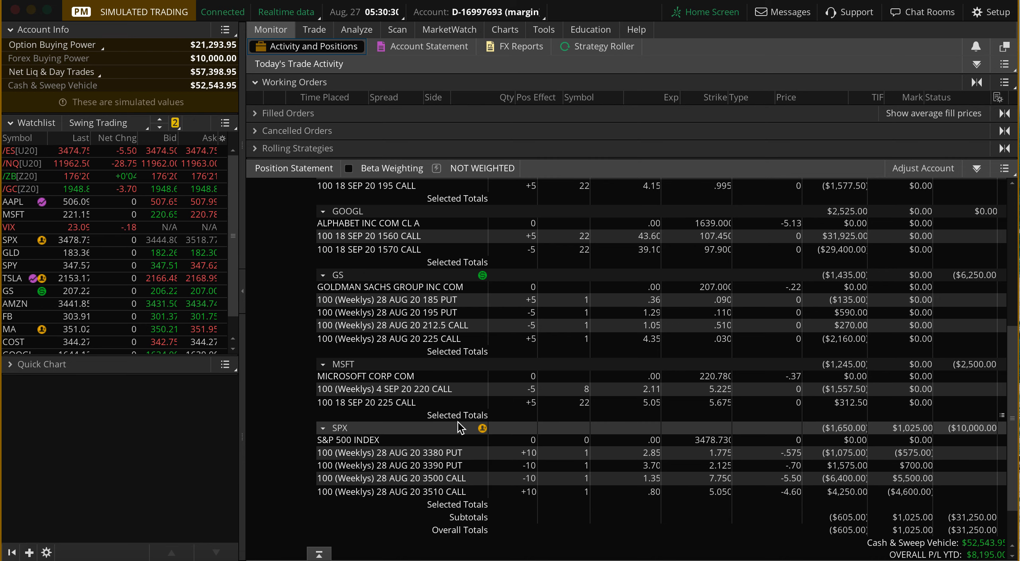
Review the open positions back up to ADBE and chart CRM, examining its most recent daily price bars.
{"action": "left_click_drag", "start_coordinate": [1012, 427], "coordinate": [1012, 322]}
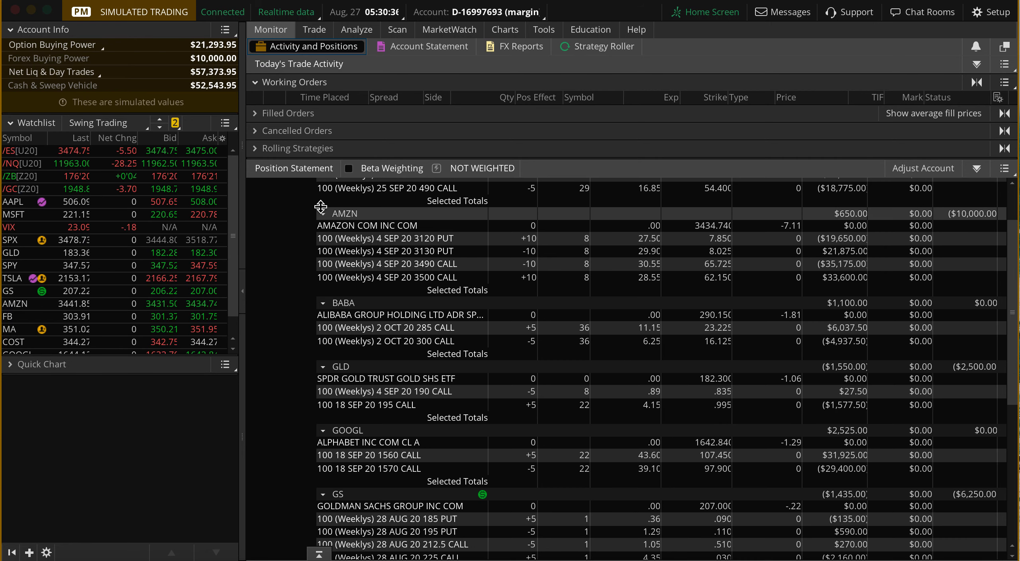
{"action": "left_click_drag", "start_coordinate": [1012, 276], "coordinate": [1011, 252]}
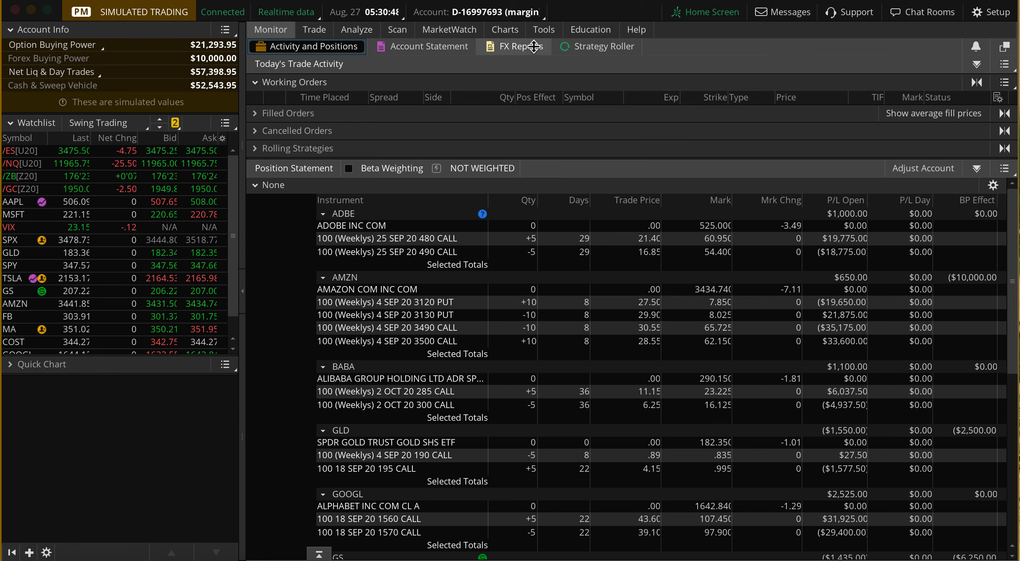
{"action": "left_click", "coordinate": [505, 30]}
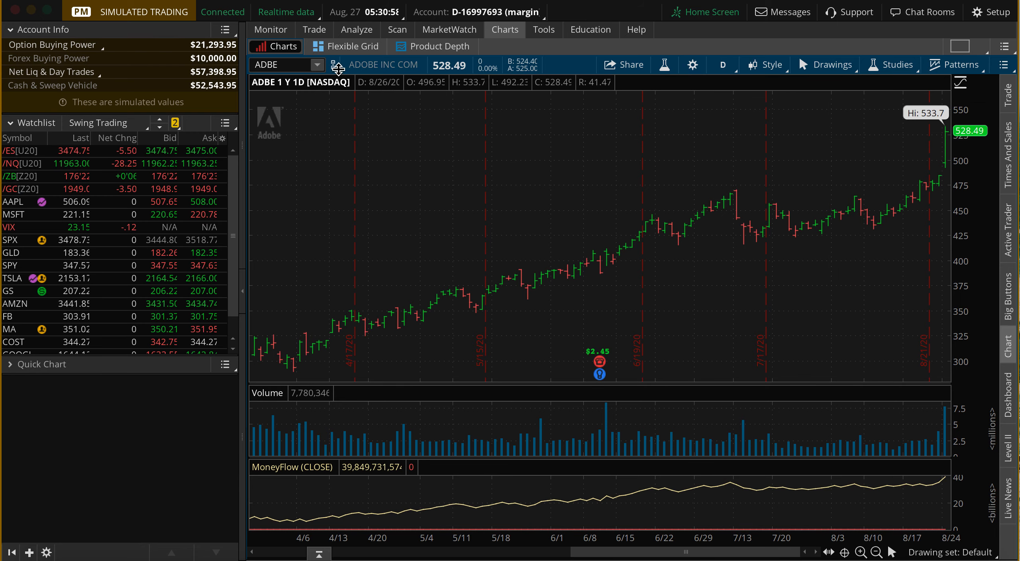
{"action": "left_click", "coordinate": [318, 66]}
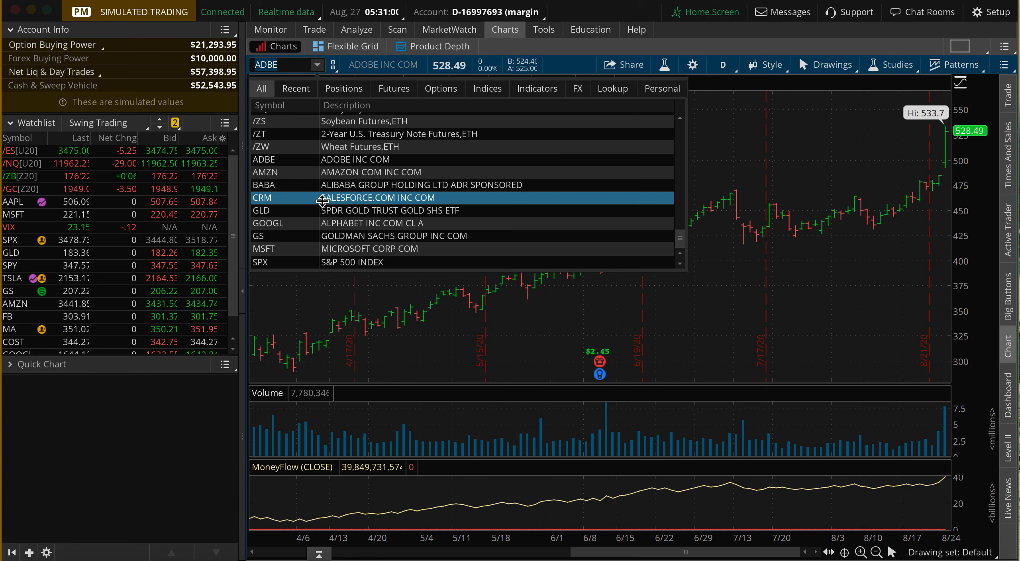
{"action": "left_click", "coordinate": [335, 198]}
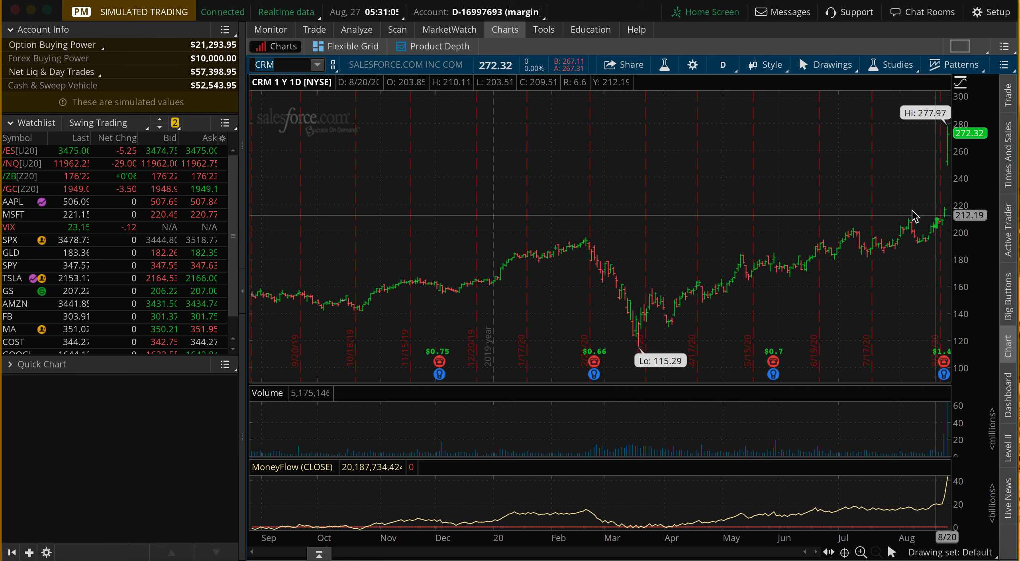
{"action": "left_click_drag", "start_coordinate": [896, 208], "coordinate": [987, 204]}
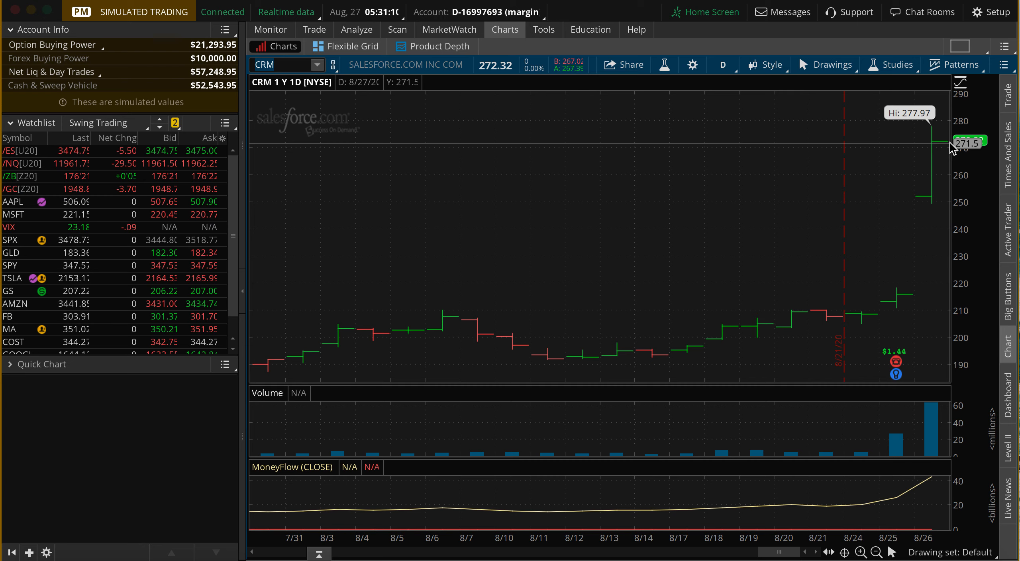
{"action": "key", "text": "Return"}
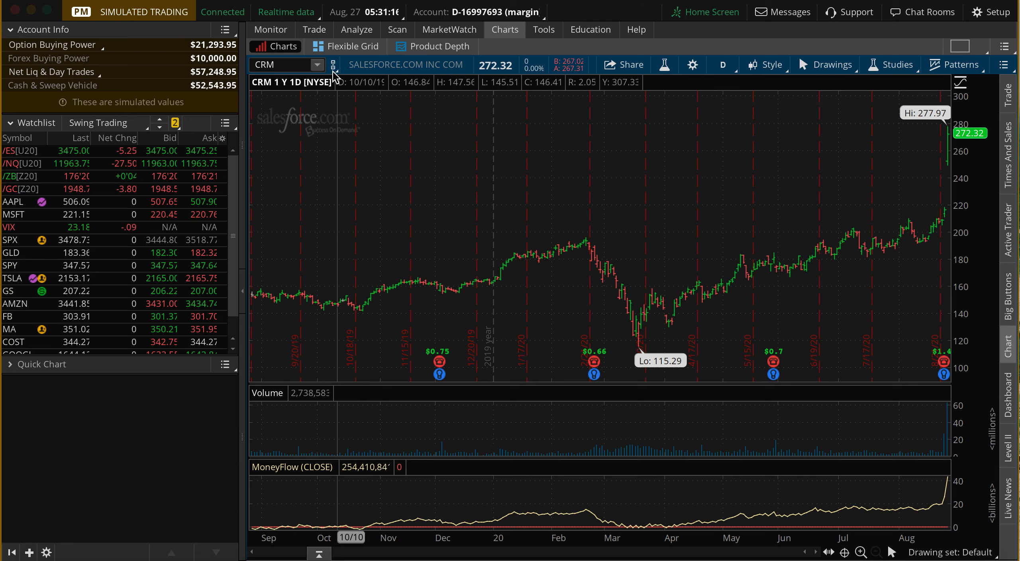
Return to the position statement and review the open option positions from ADBE down to SPX.
{"action": "left_click", "coordinate": [293, 32]}
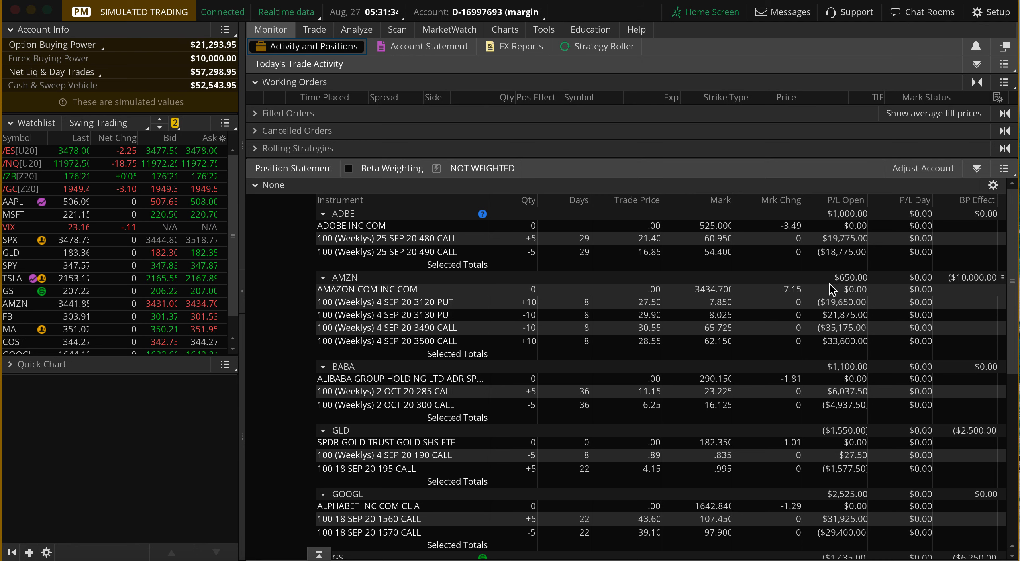
{"action": "left_click_drag", "start_coordinate": [1013, 279], "coordinate": [1014, 314]}
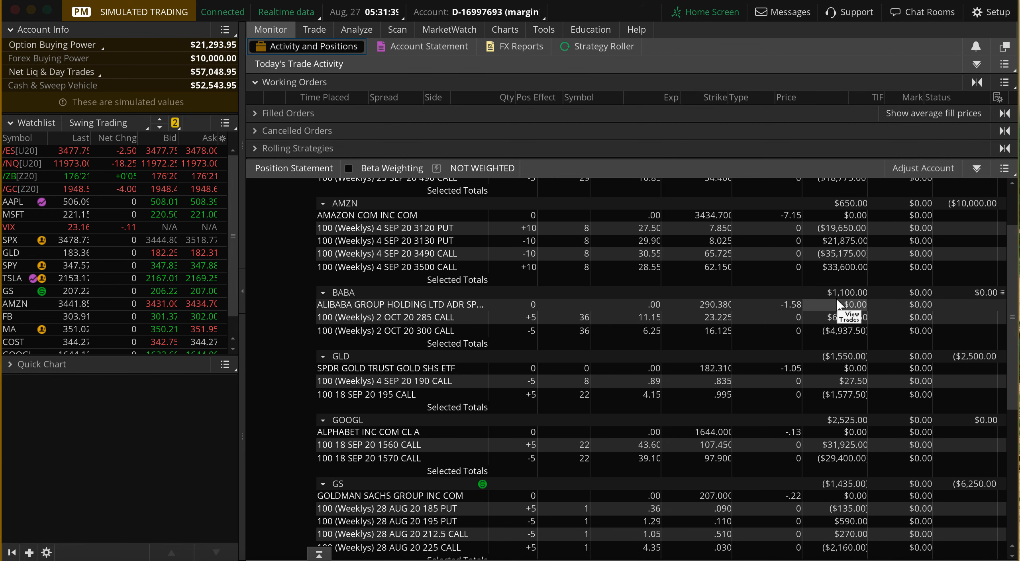
{"action": "left_click_drag", "start_coordinate": [1013, 300], "coordinate": [1014, 311]}
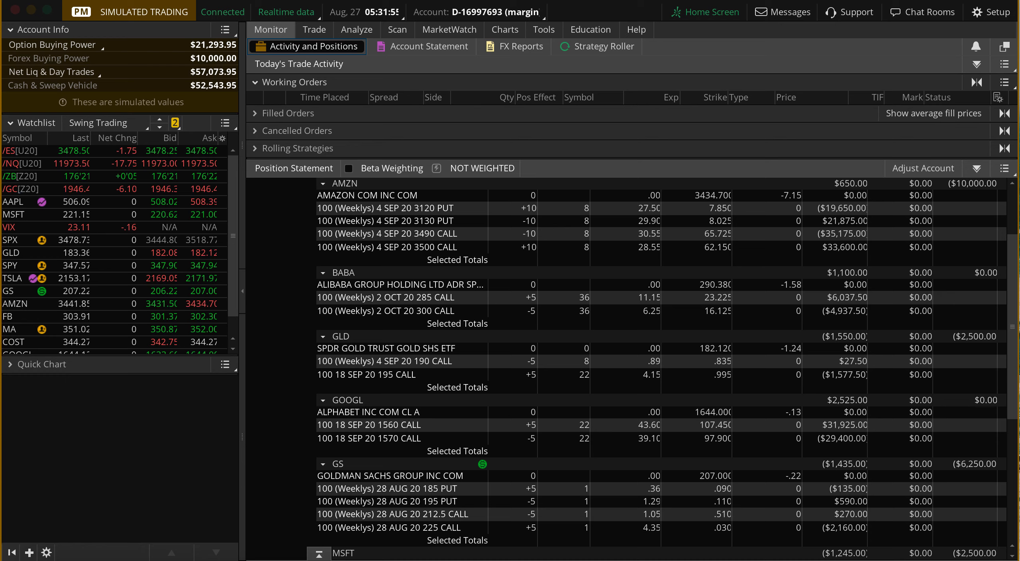
{"action": "scroll", "coordinate": [661, 368], "scroll_direction": "down", "scroll_amount": 3}
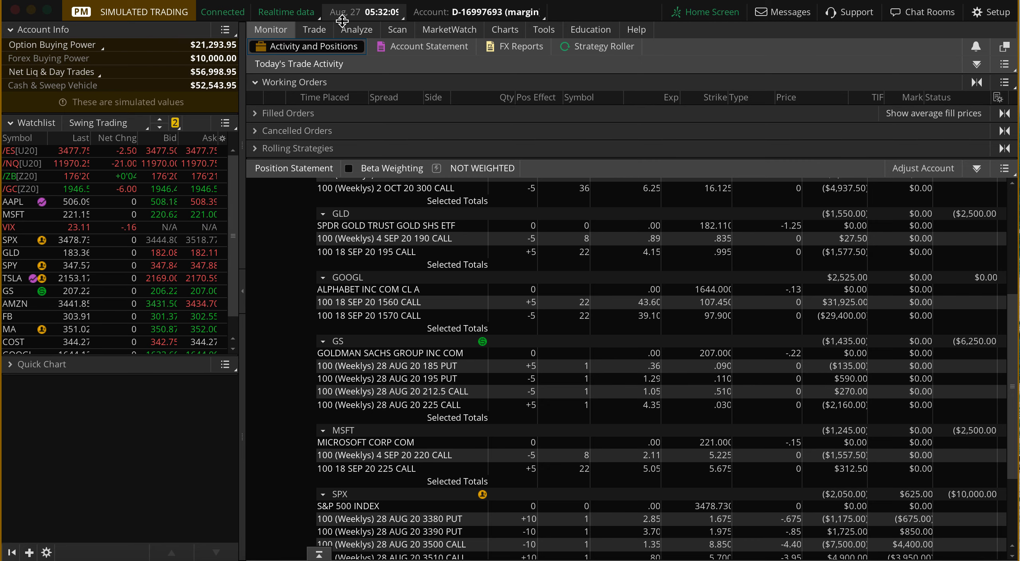
Load MSFT from the held positions for trade analysis and compare it with its open calls in the position statement.
{"action": "left_click", "coordinate": [356, 29]}
{"action": "left_click", "coordinate": [316, 64]}
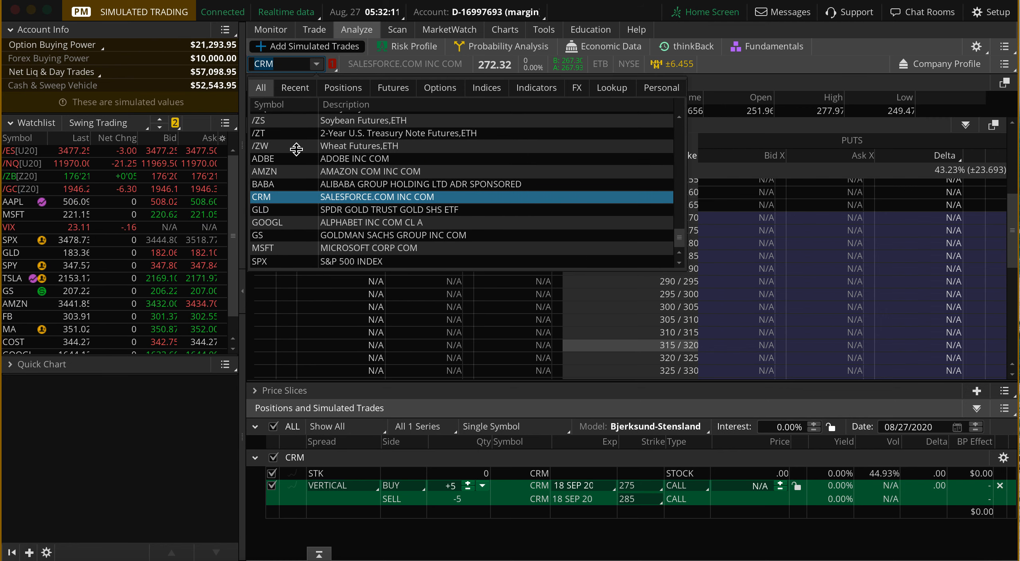
{"action": "left_click", "coordinate": [317, 88]}
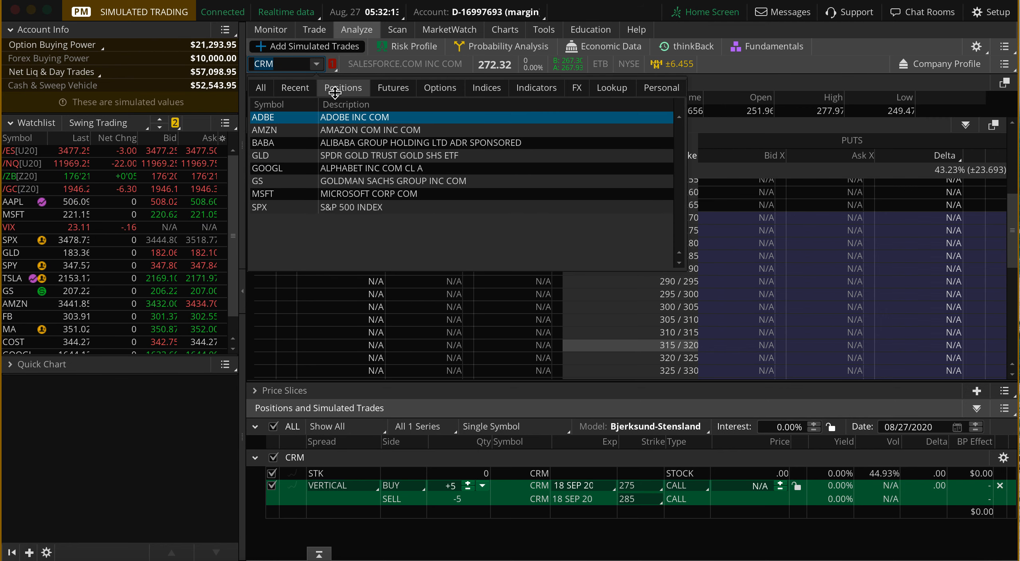
{"action": "left_click", "coordinate": [335, 192]}
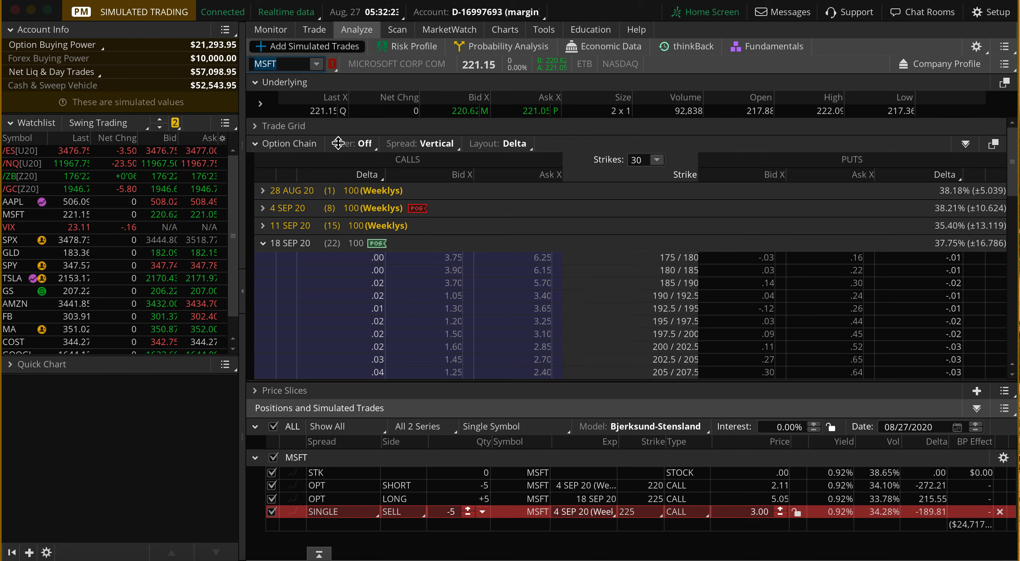
{"action": "left_click", "coordinate": [268, 27]}
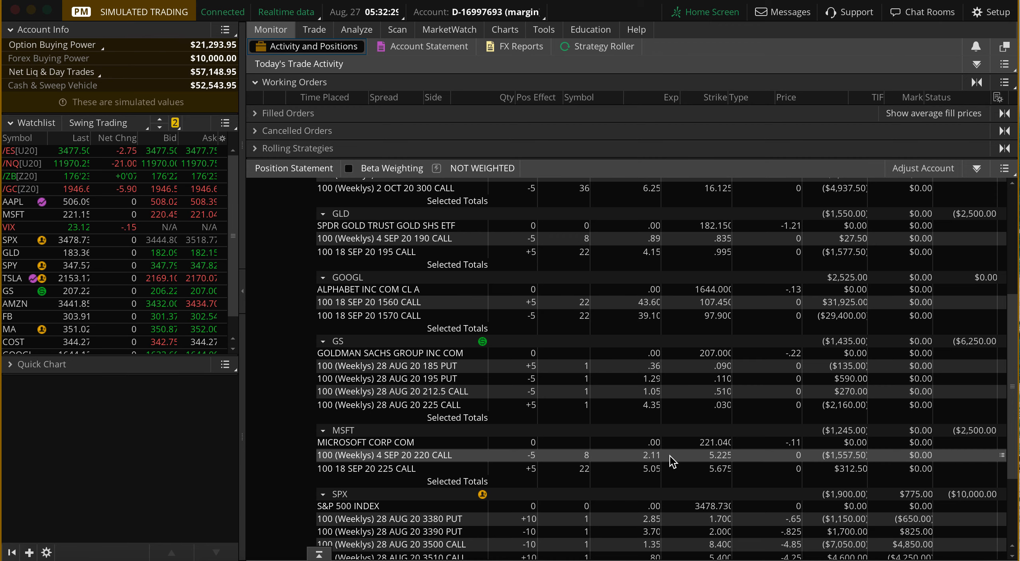
{"action": "left_click", "coordinate": [354, 31]}
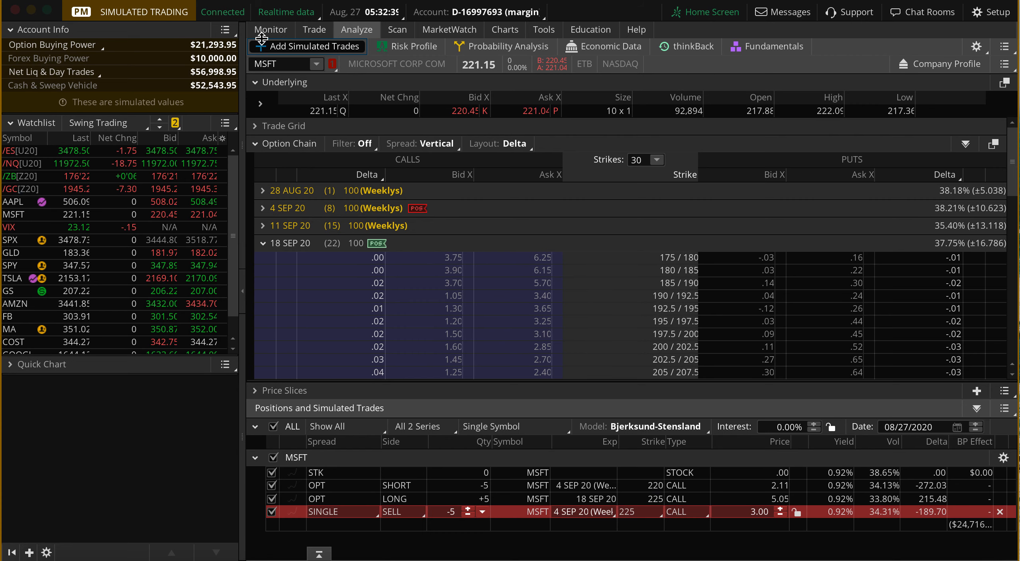
Load SPX for trade analysis and set the simulated sold call vertical's strikes to 3520 and 3530.
{"action": "left_click", "coordinate": [313, 63]}
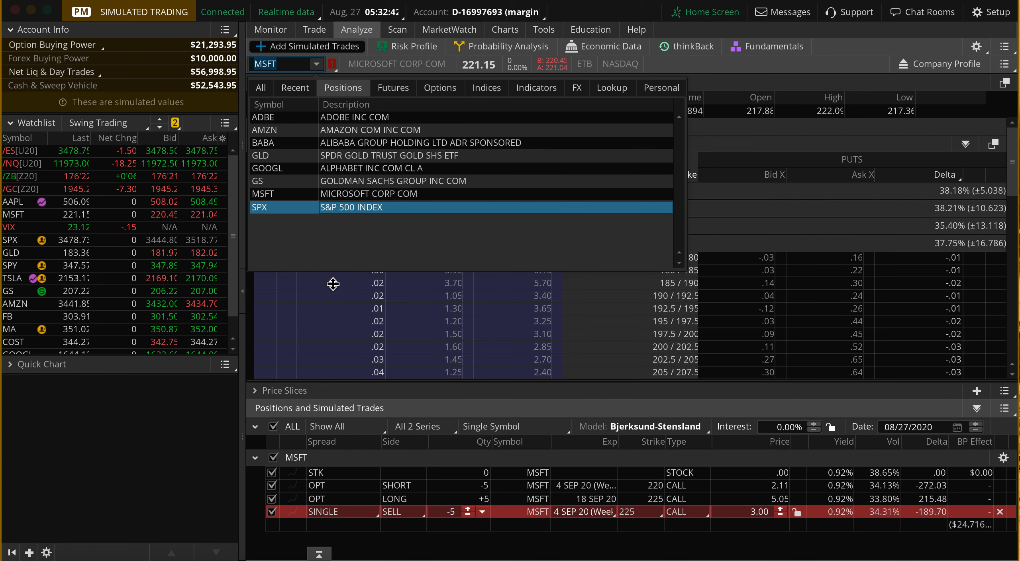
{"action": "key", "text": "Return"}
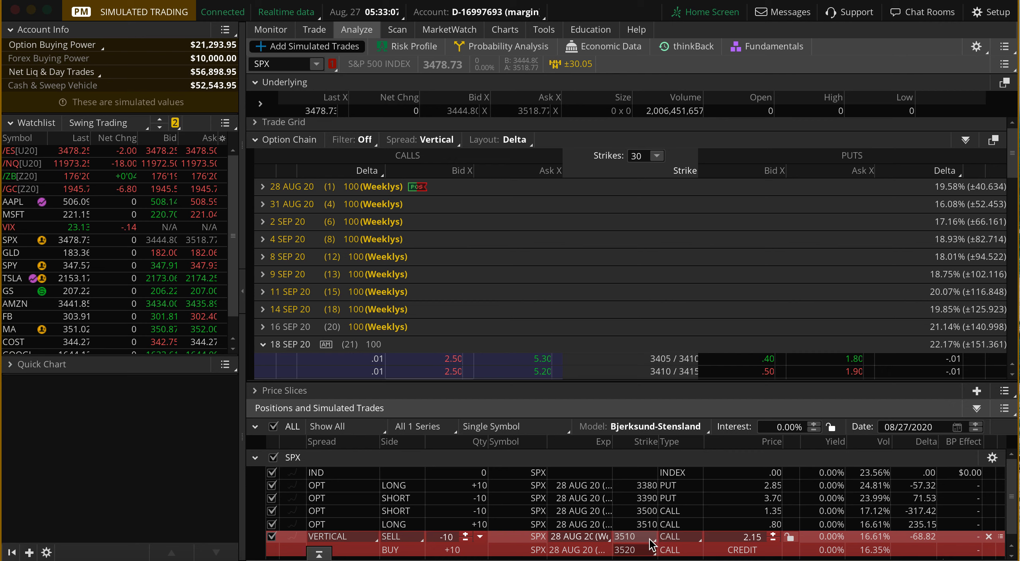
{"action": "left_click", "coordinate": [635, 536]}
{"action": "left_click", "coordinate": [631, 418]}
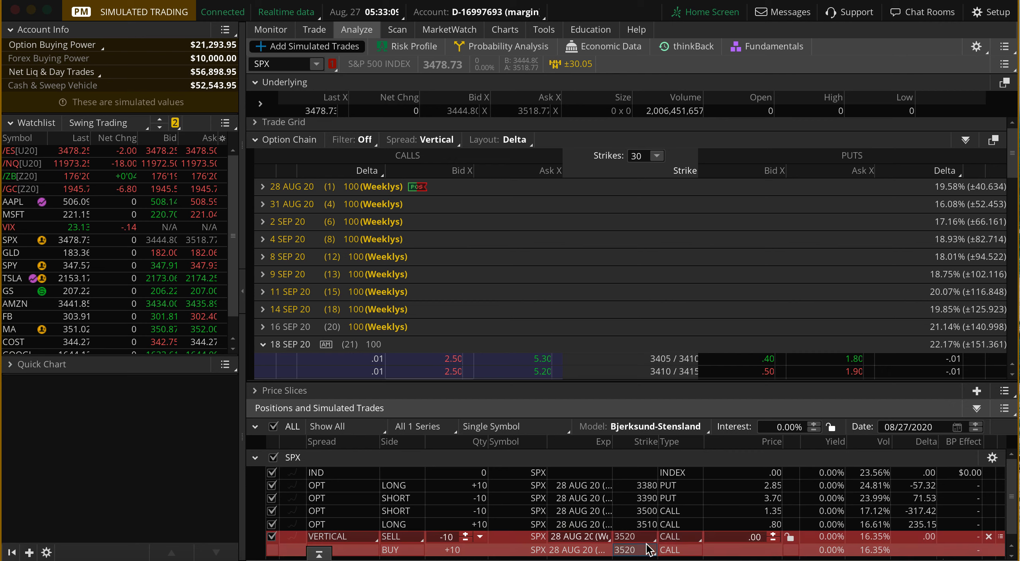
{"action": "left_click", "coordinate": [644, 549]}
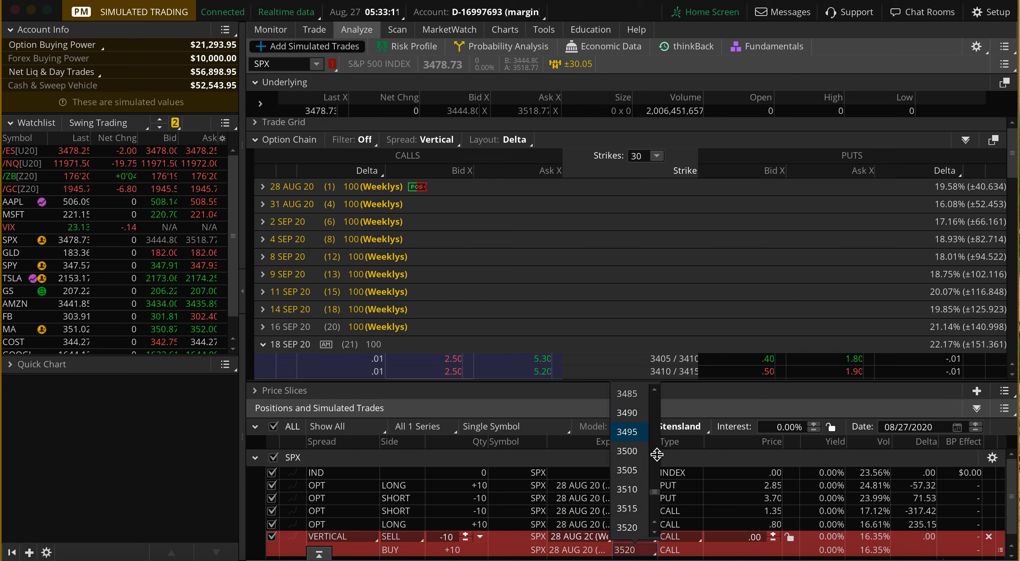
{"action": "left_click", "coordinate": [631, 527]}
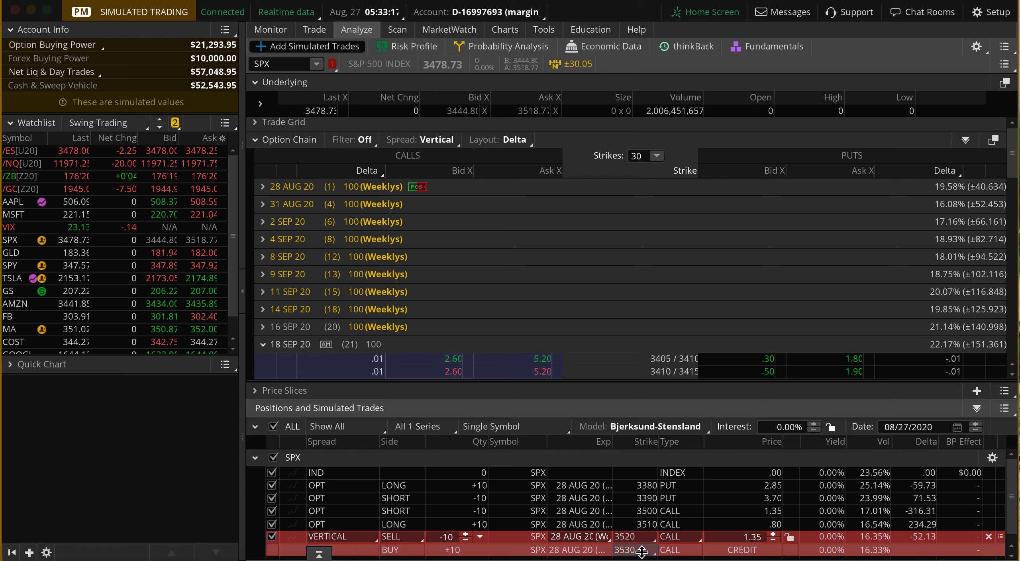
Check the combined P/L of the SPX 3500 and 3510 calls in the position statement and review the simulated SPX vertical.
{"action": "left_click", "coordinate": [274, 31]}
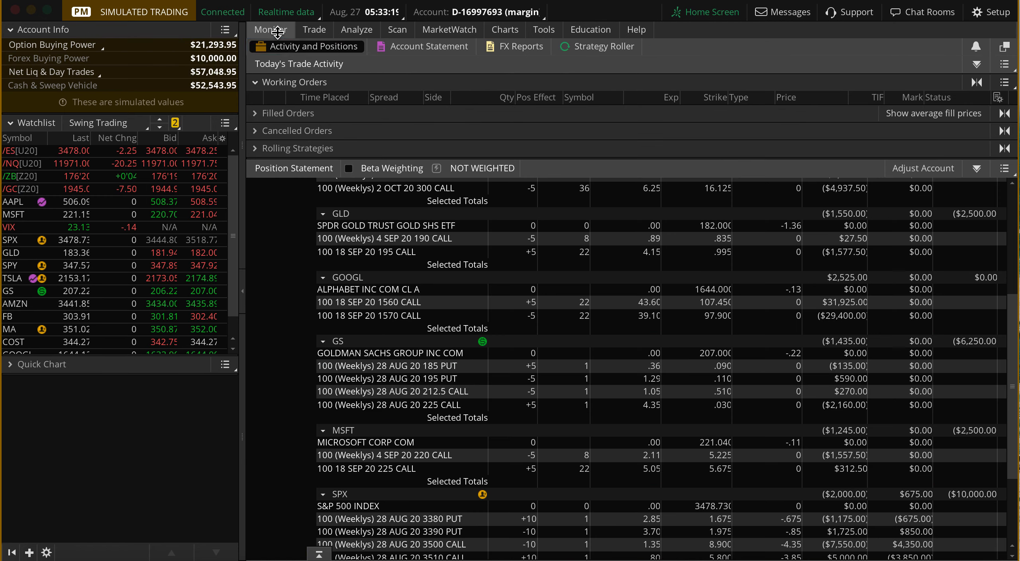
{"action": "scroll", "coordinate": [573, 448], "scroll_direction": "down", "scroll_amount": 3}
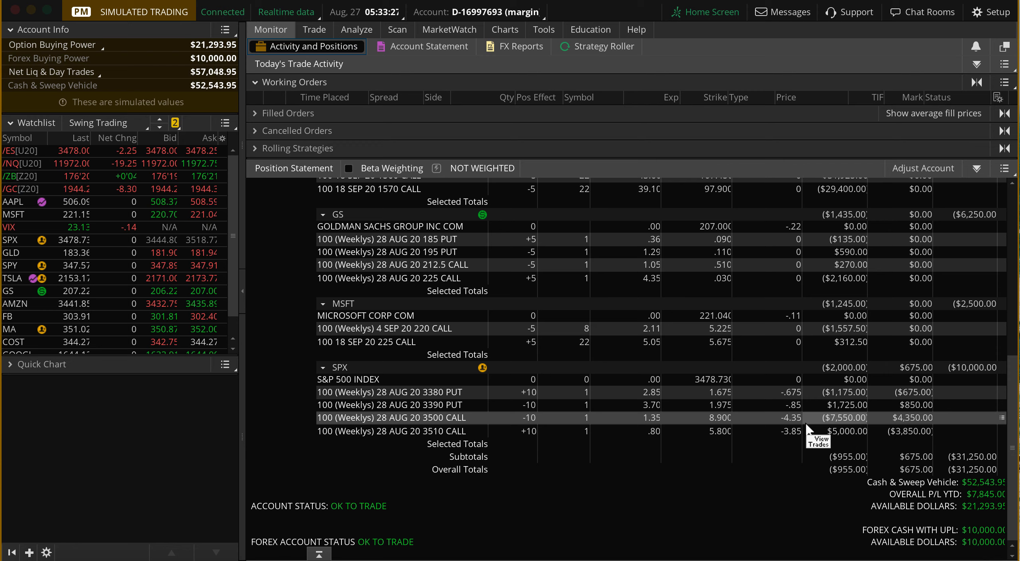
{"action": "left_click_drag", "start_coordinate": [418, 420], "coordinate": [418, 430]}
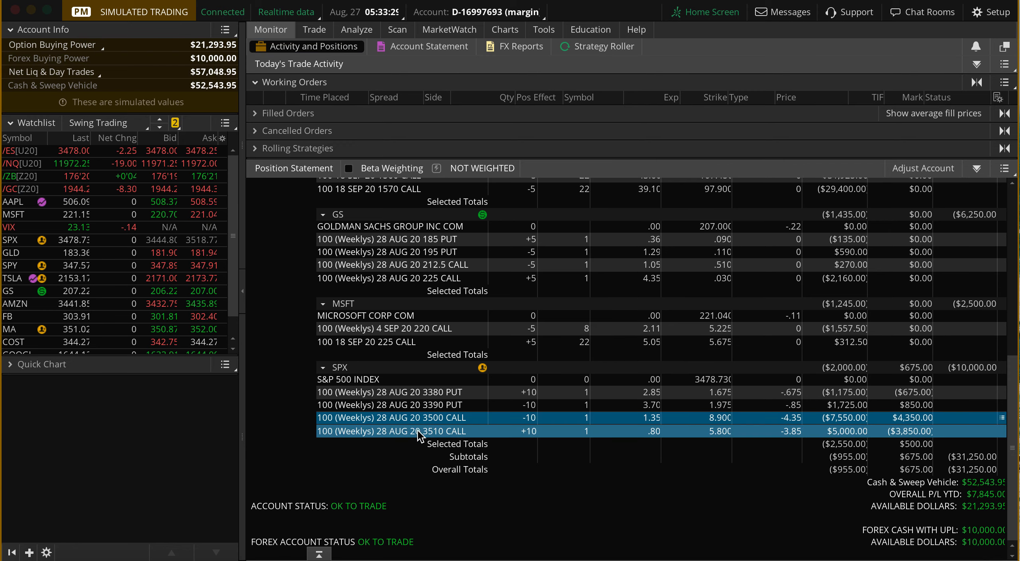
{"action": "left_click", "coordinate": [417, 420]}
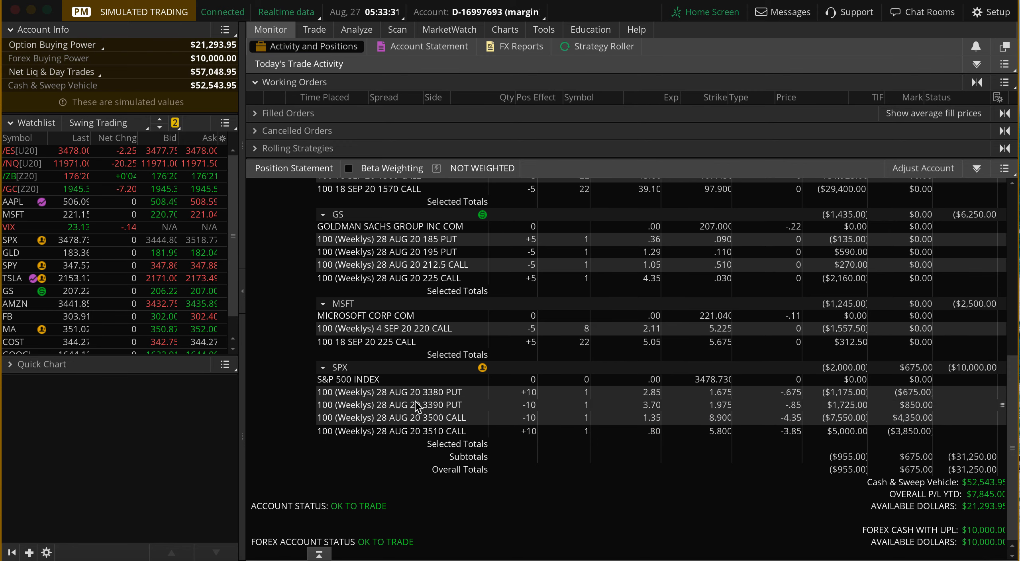
{"action": "left_click", "coordinate": [346, 32]}
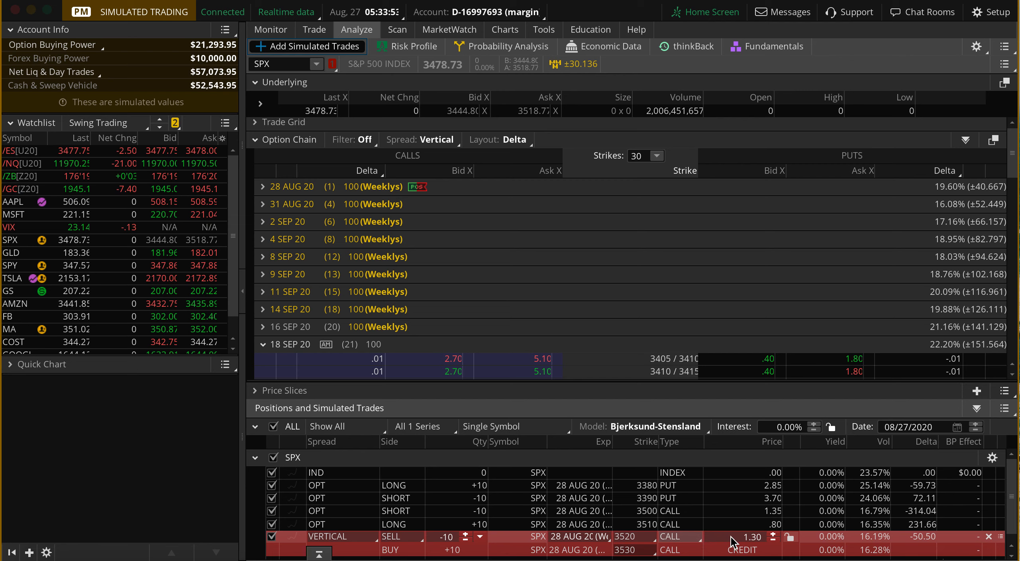
{"action": "scroll", "coordinate": [781, 542], "scroll_direction": "down", "scroll_amount": 1}
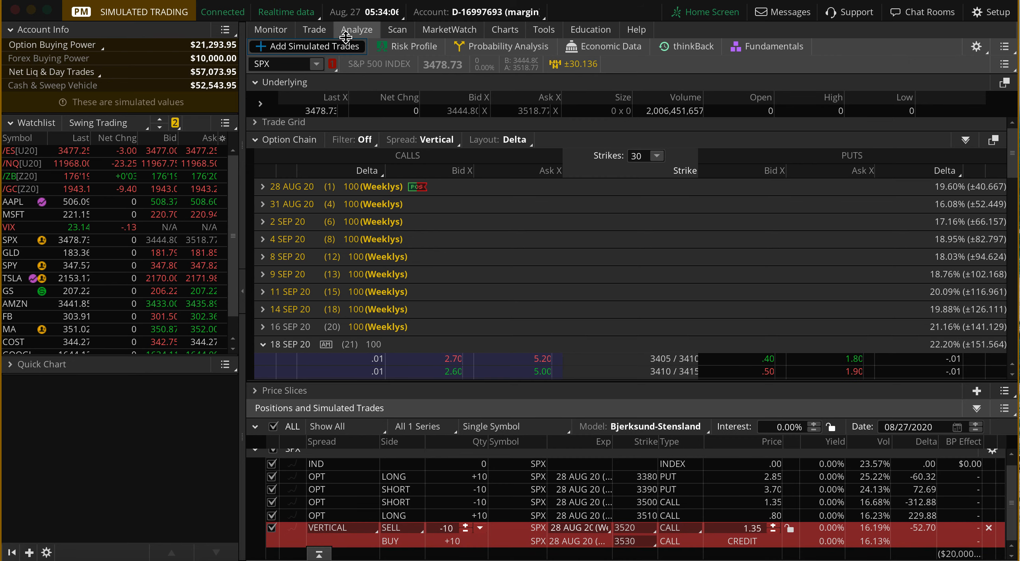
Load CRM from the recent symbols for trade analysis and examine the vertical spreads in its 18 SEP 20 option chain.
{"action": "left_click", "coordinate": [317, 62]}
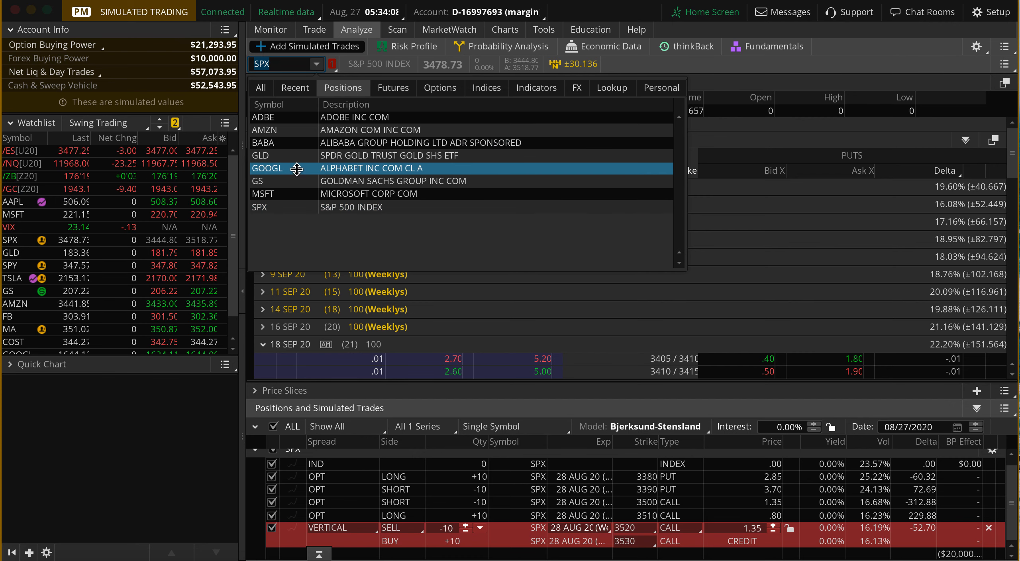
{"action": "left_click", "coordinate": [288, 88]}
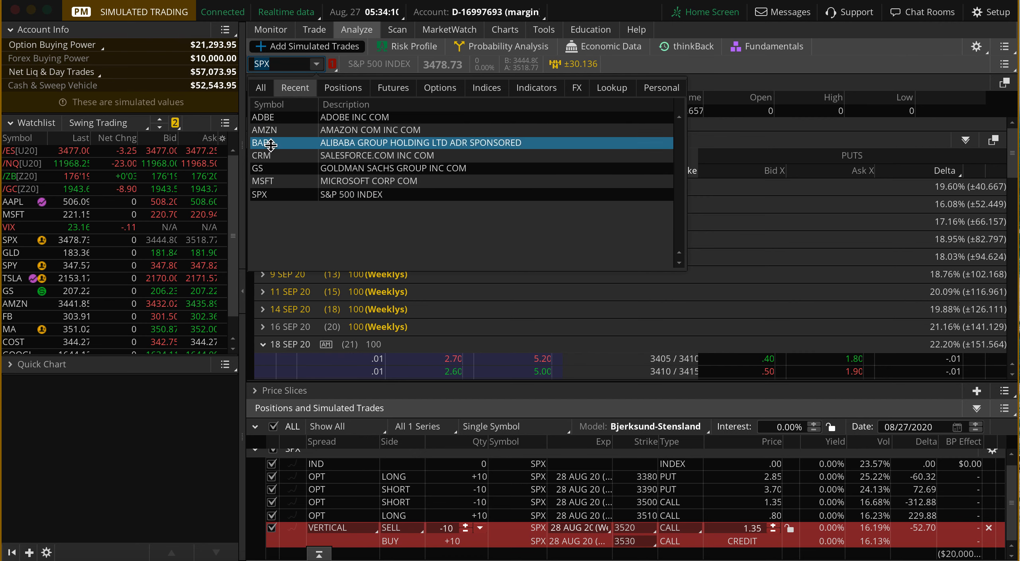
{"action": "left_click", "coordinate": [265, 155]}
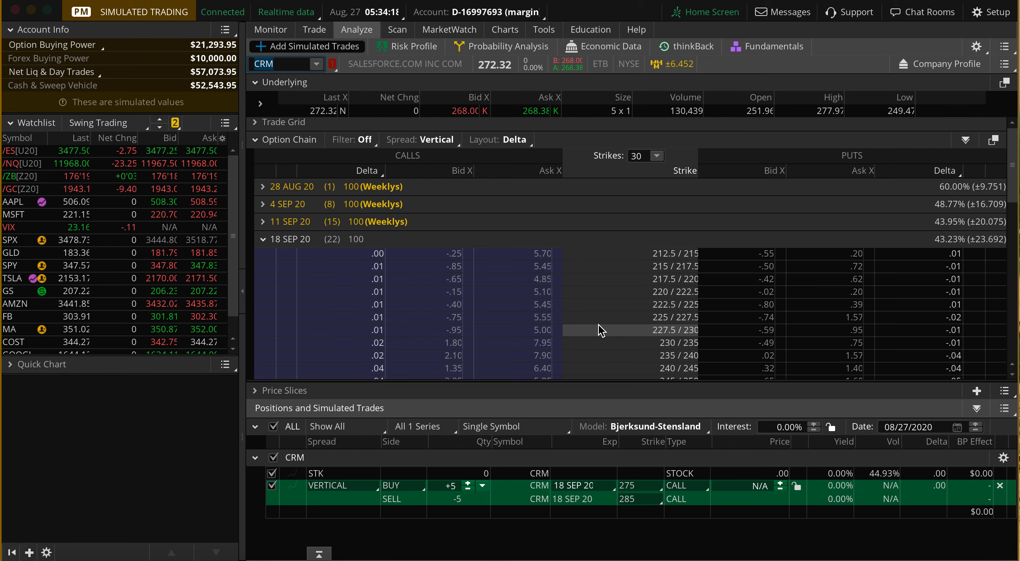
{"action": "scroll", "coordinate": [600, 327], "scroll_direction": "down", "scroll_amount": 3}
{"action": "scroll", "coordinate": [598, 325], "scroll_direction": "down", "scroll_amount": 3}
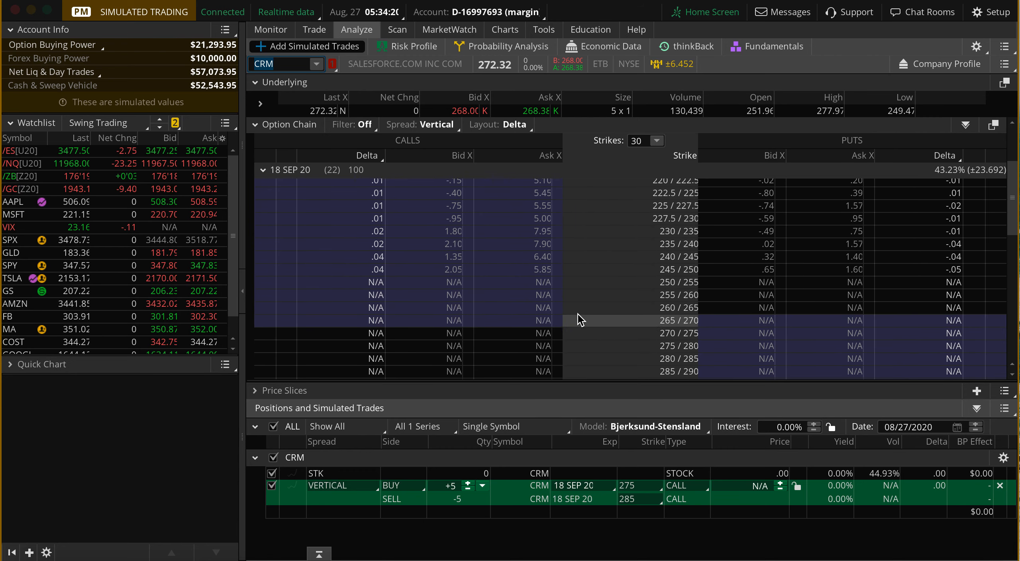